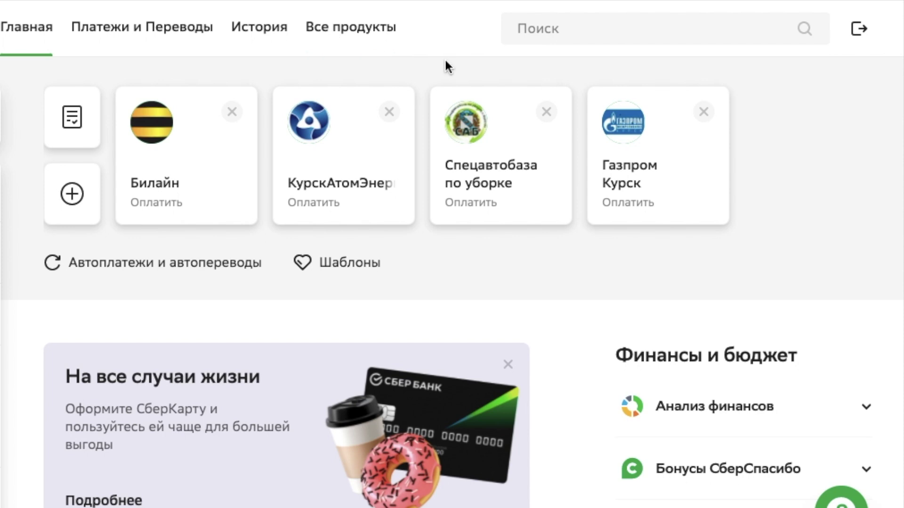
- Find the brokerage account (Брокерский счёт) product among the investment products and go to the existing brokerage accounts instead of opening another
click(349, 36)
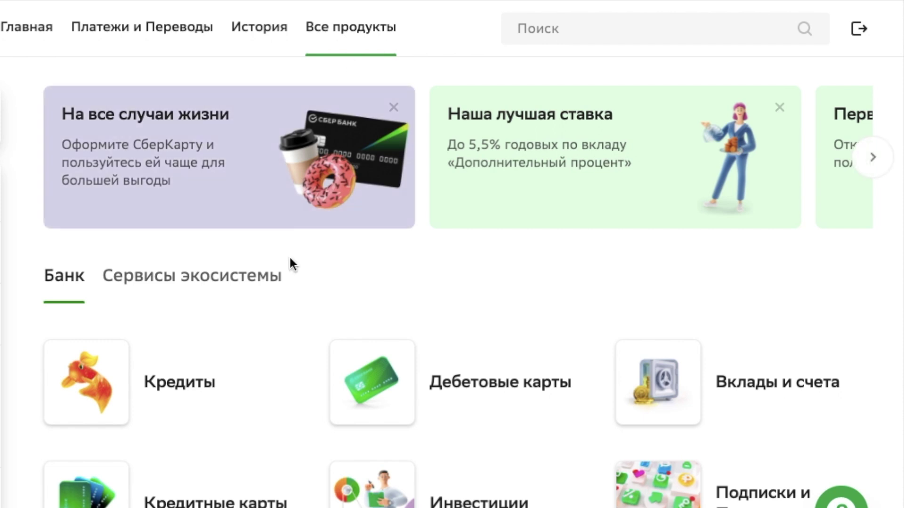
scroll(283, 283, down, 10)
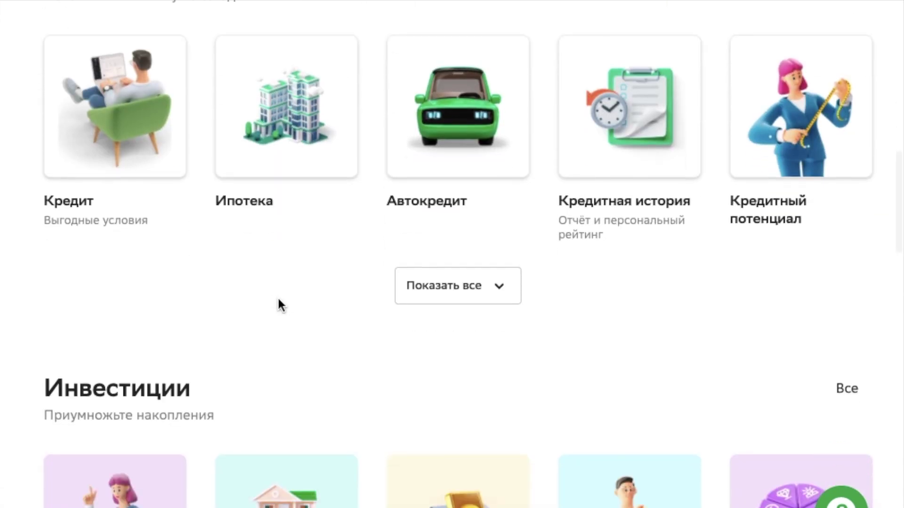
scroll(278, 266, down, 5)
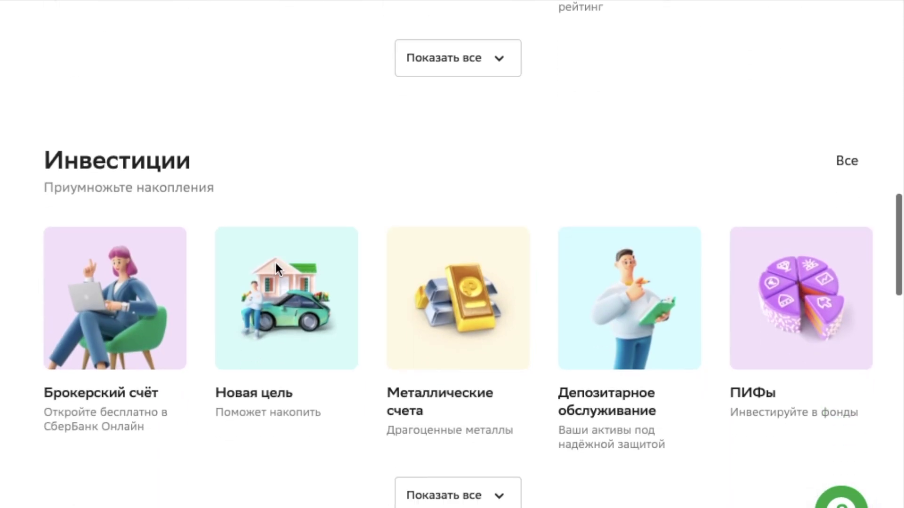
scroll(192, 254, down, 5)
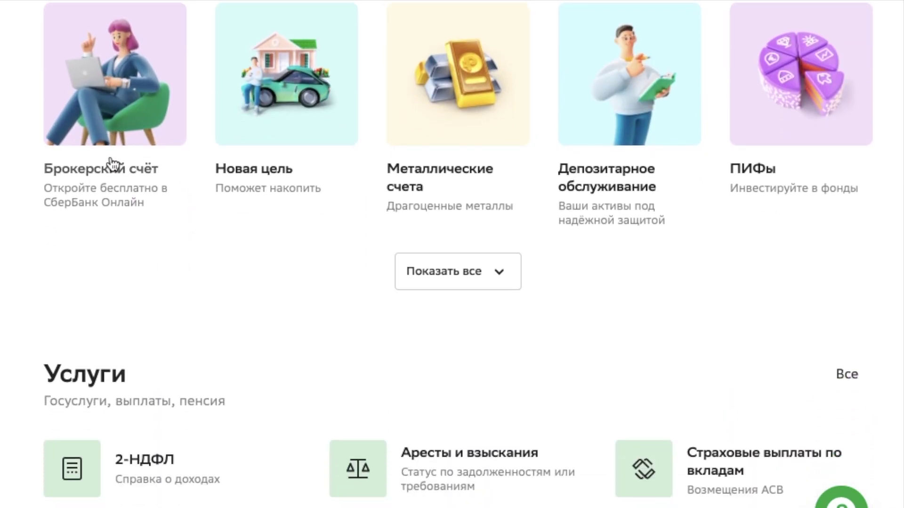
click(111, 164)
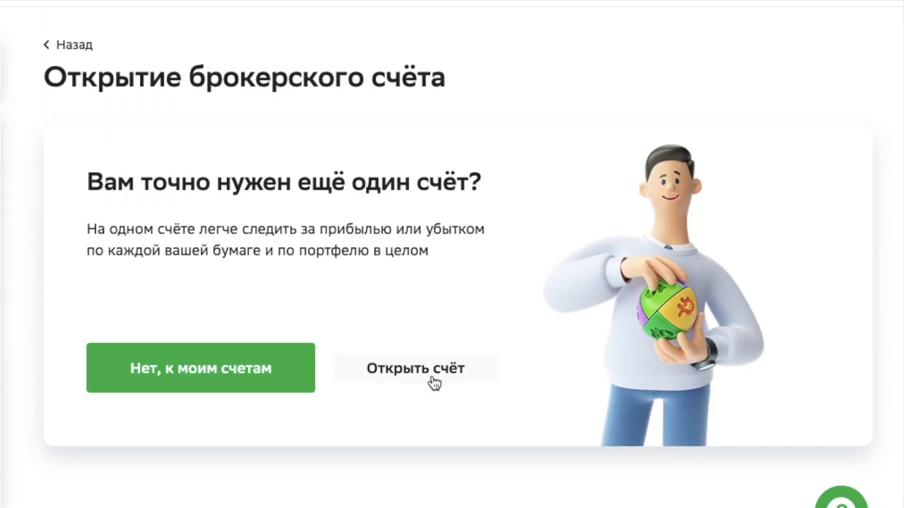
click(167, 381)
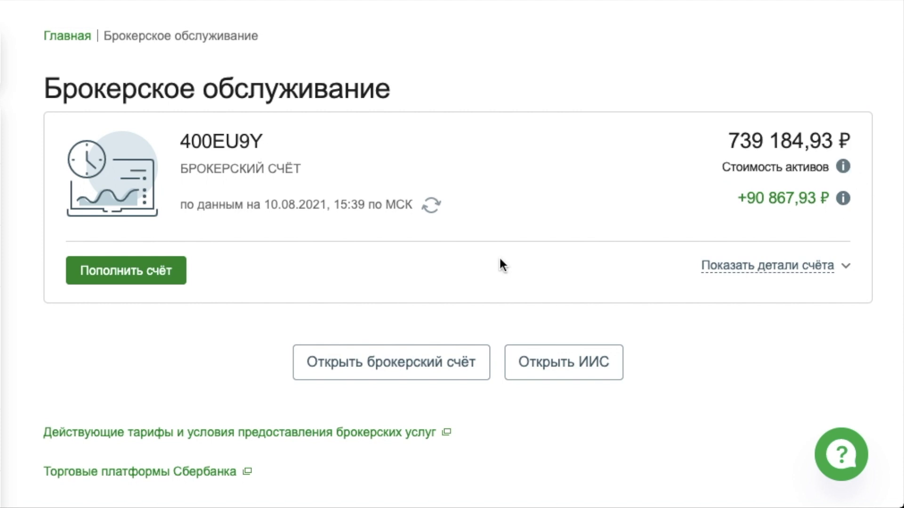
- Review the options on the brokerage service page and expand the existing brokerage account's details
scroll(234, 320, down, 1)
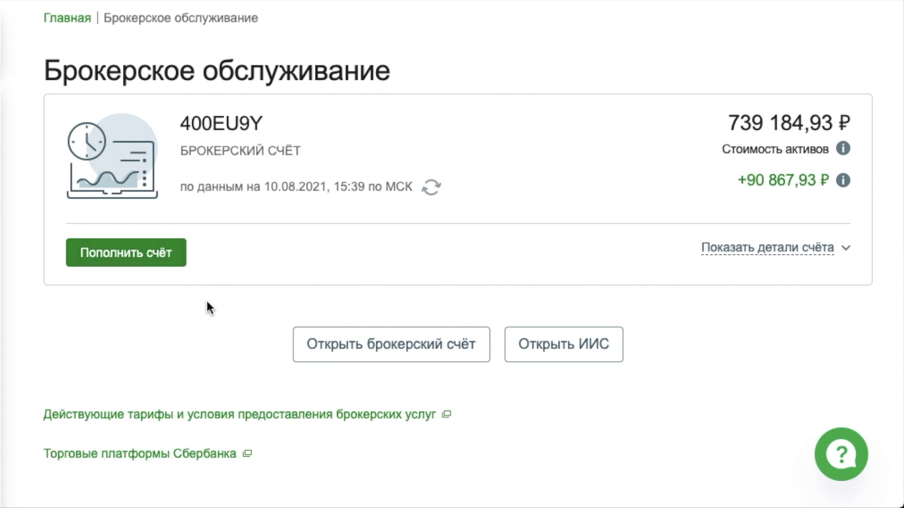
scroll(205, 307, down, 1)
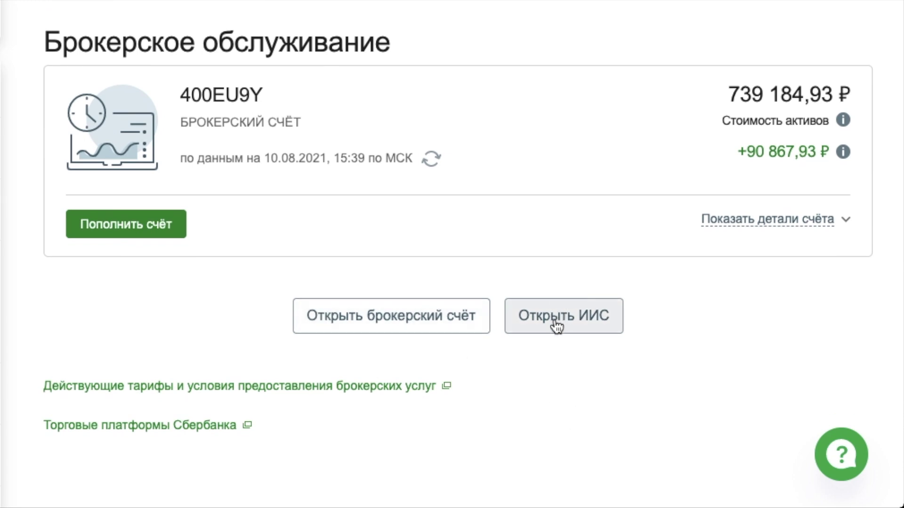
scroll(517, 352, down, 2)
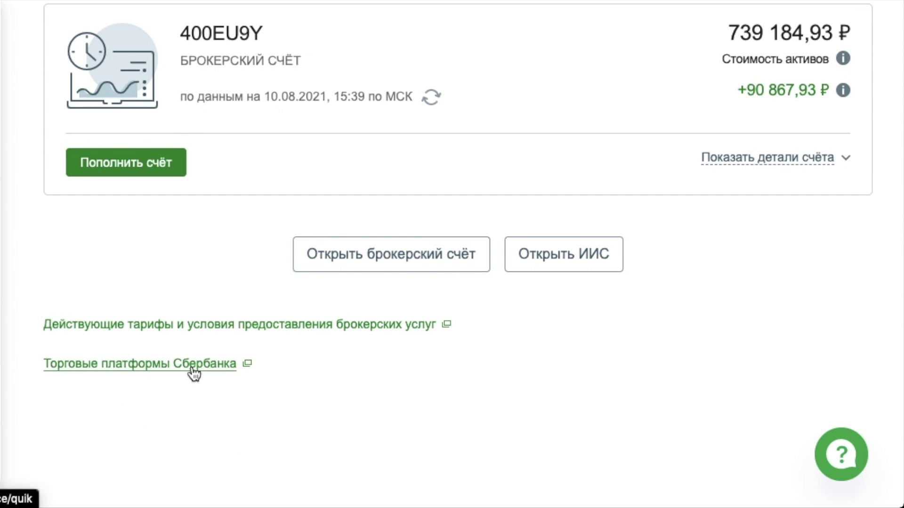
scroll(668, 372, up, 2)
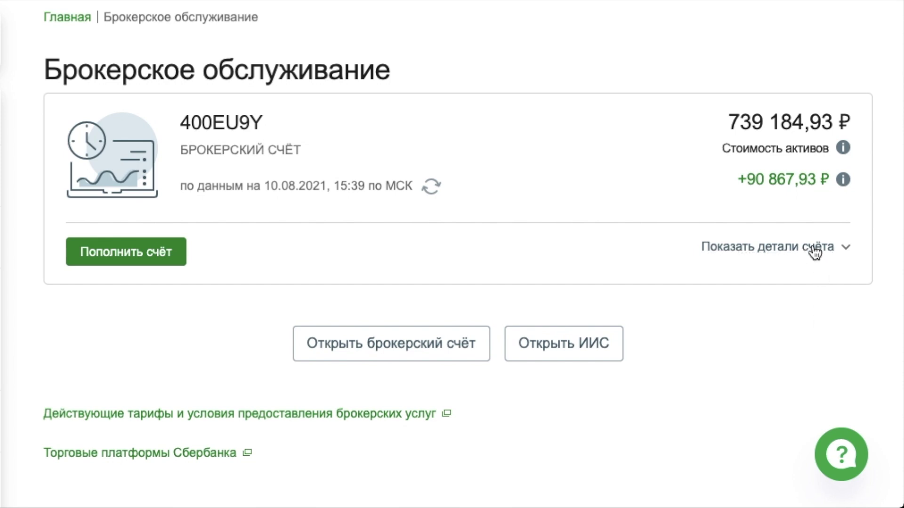
click(831, 249)
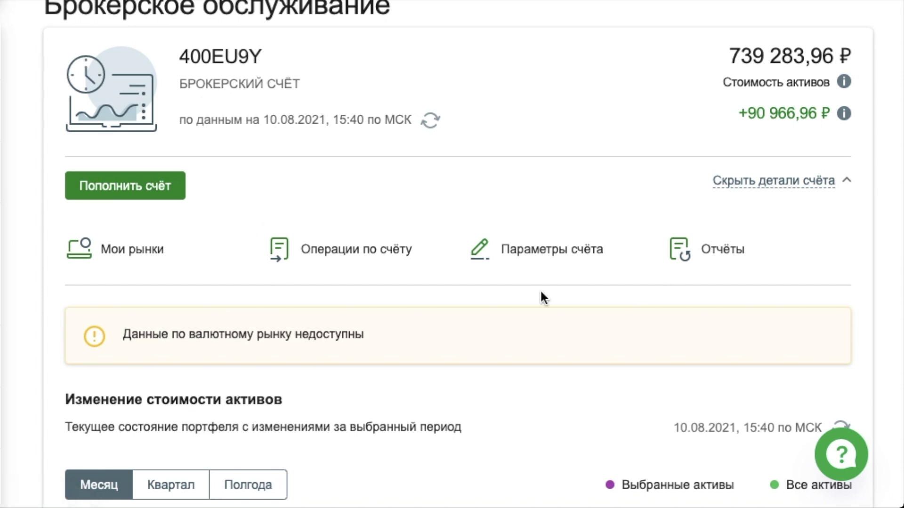
- Open the account's markets overview (Мои рынки) and examine the stock market chart and the list of portfolio assets
click(120, 253)
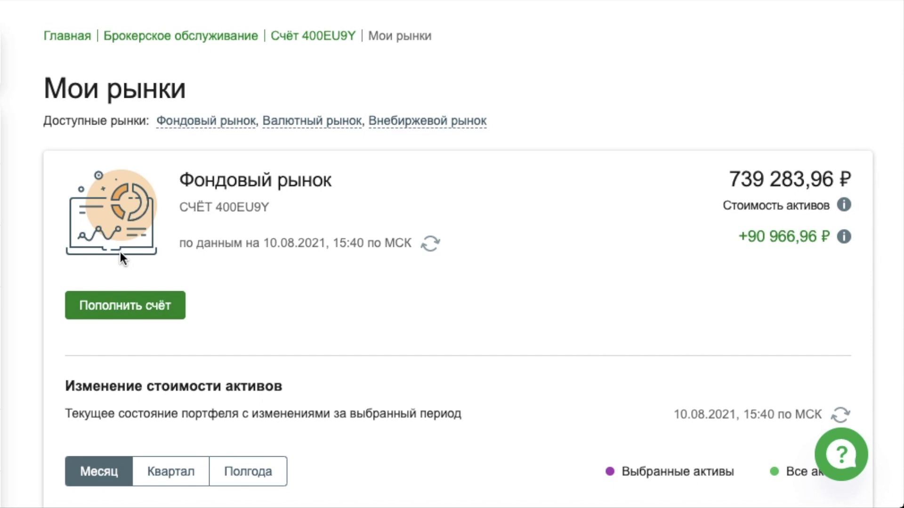
scroll(298, 338, down, 10)
scroll(298, 338, up, 1)
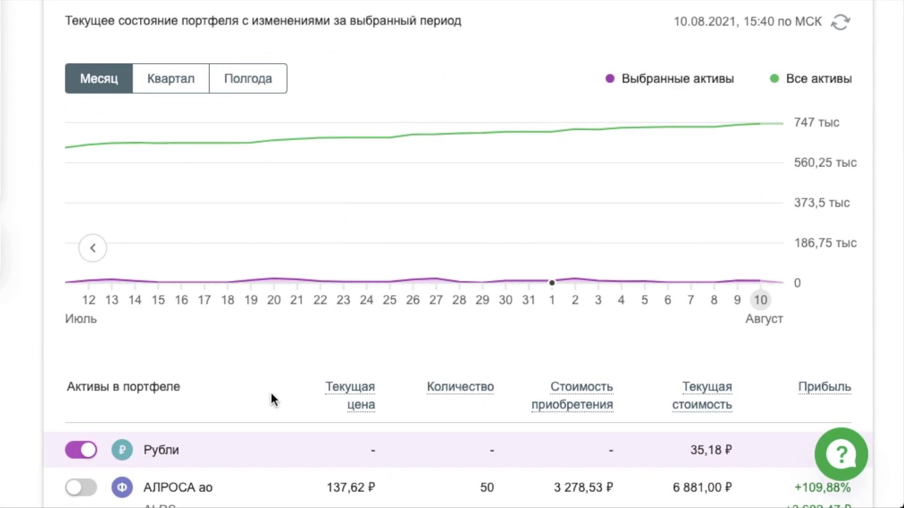
scroll(273, 398, down, 15)
scroll(283, 307, up, 20)
scroll(283, 307, up, 3)
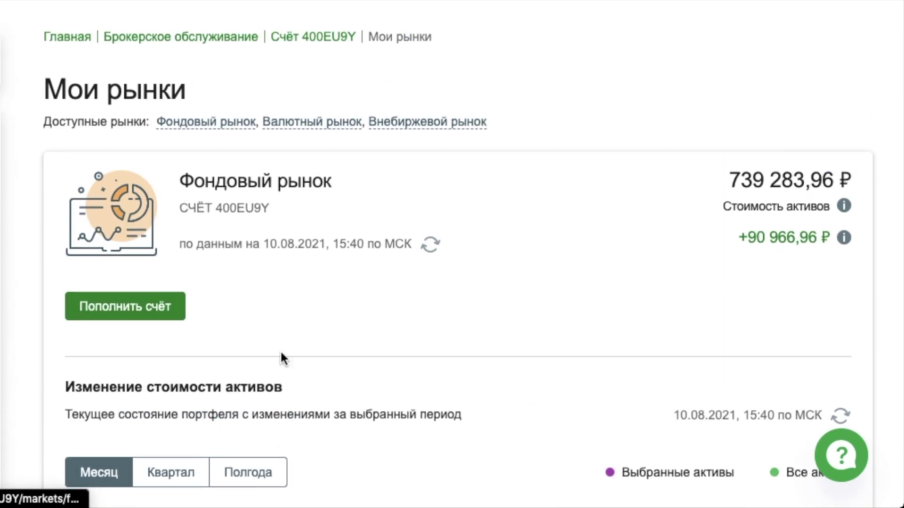
scroll(280, 349, down, 10)
scroll(285, 252, up, 10)
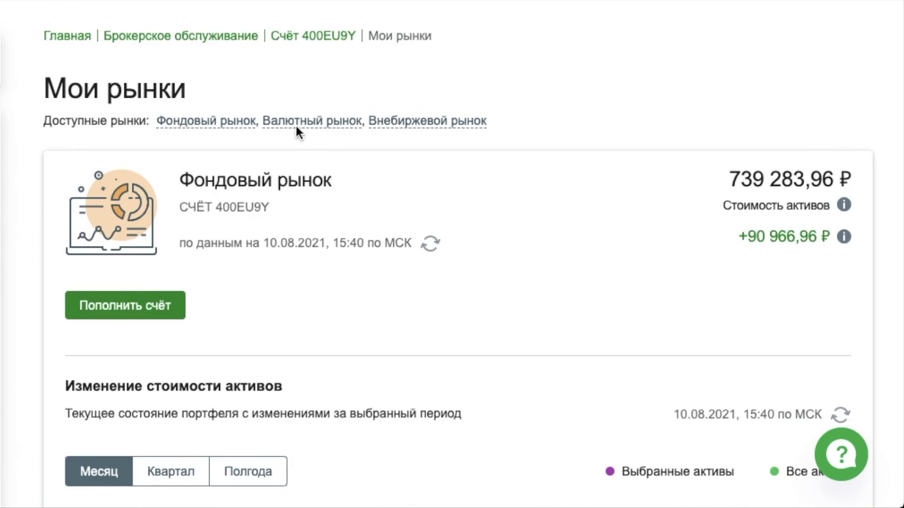
- Jump to the over-the-counter market (Внебиржевой рынок) section, look back over the portfolio assets, and return to the account details
click(416, 124)
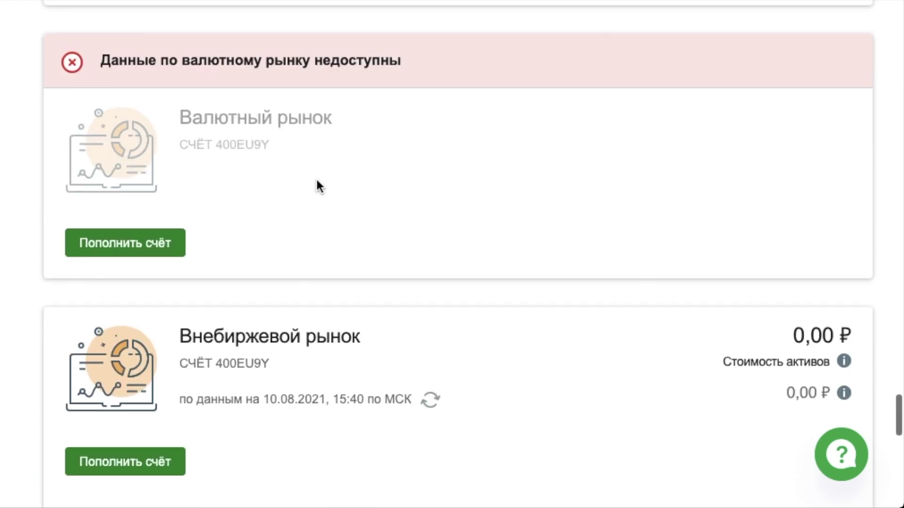
scroll(292, 119, up, 10)
scroll(279, 123, up, 15)
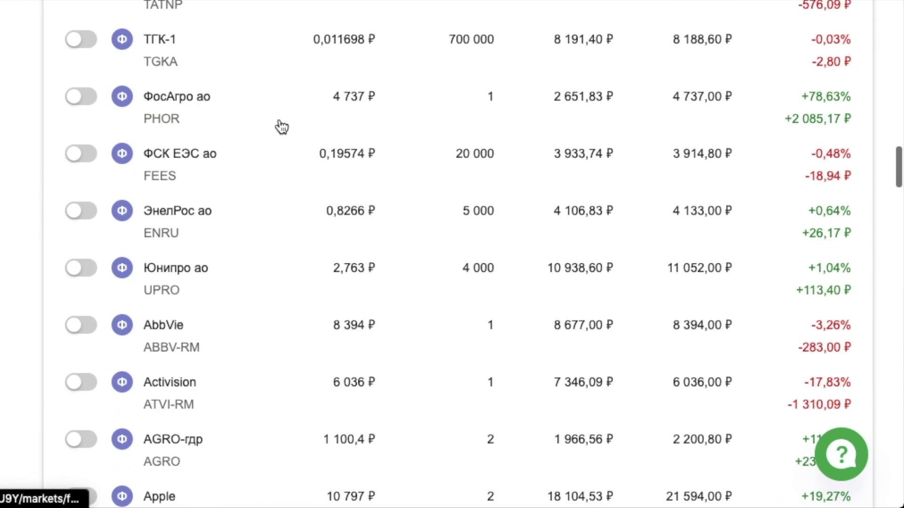
scroll(293, 289, up, 5)
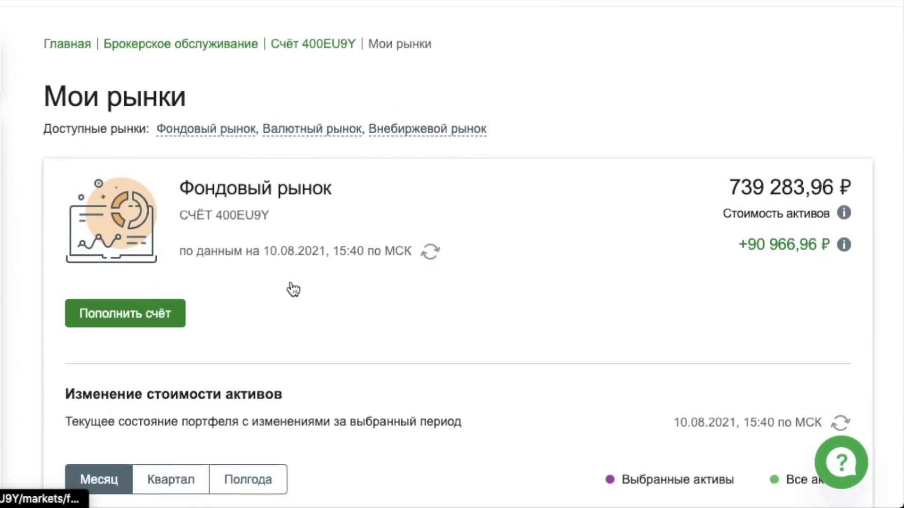
scroll(289, 286, down, 1)
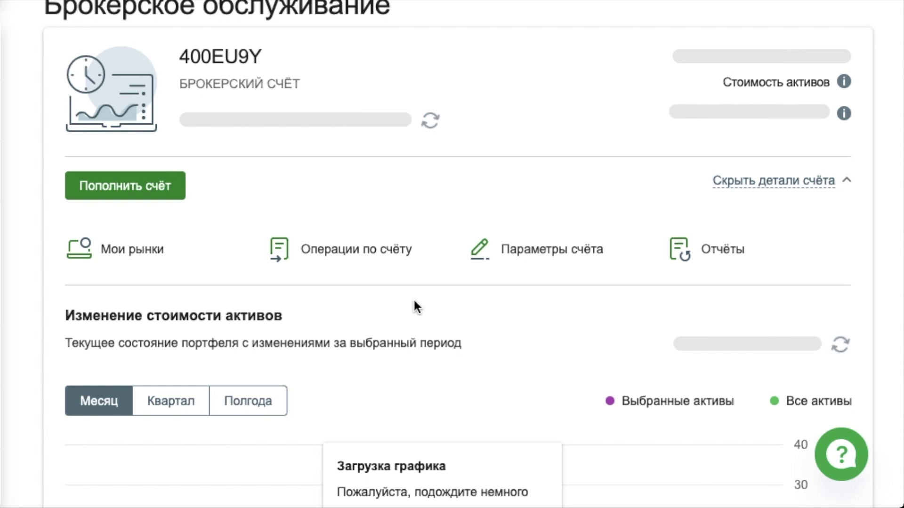
- Open the account's operations history (Операции по счёту) and look through the list of orders (Заявки)
click(350, 253)
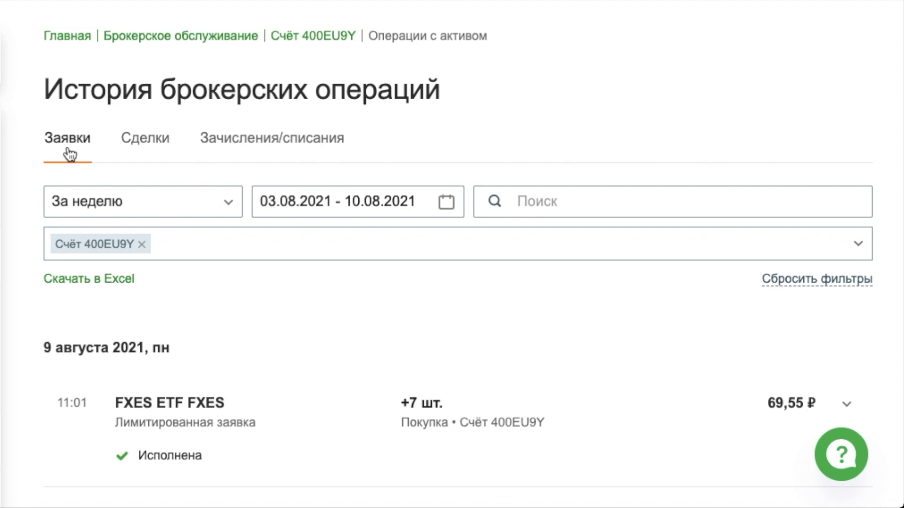
scroll(302, 334, down, 7)
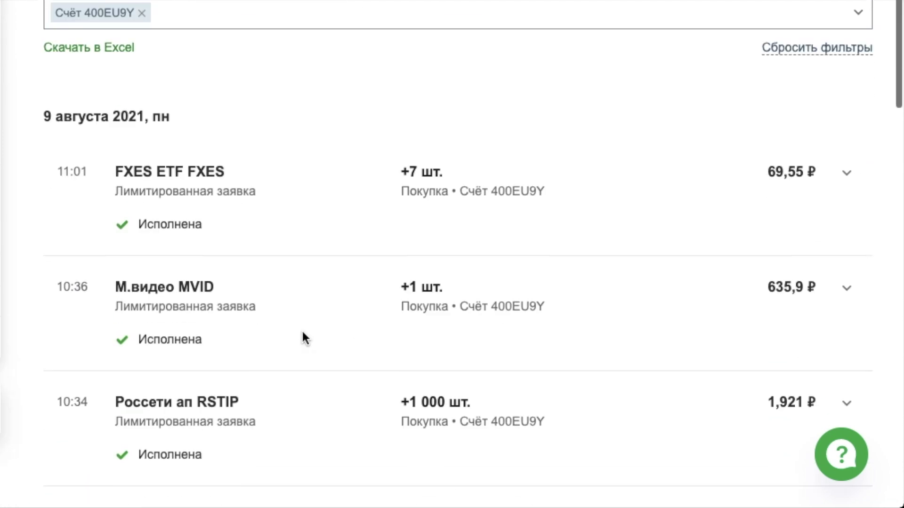
scroll(305, 339, up, 7)
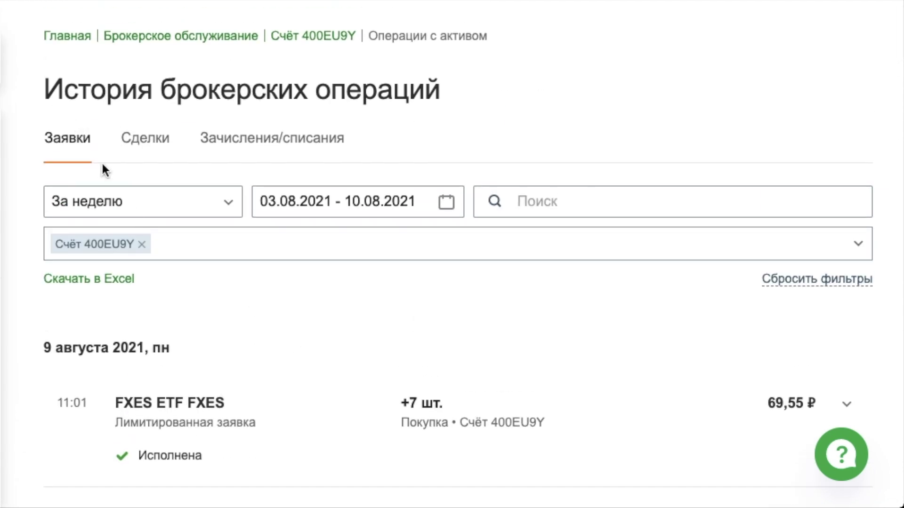
scroll(310, 380, down, 1)
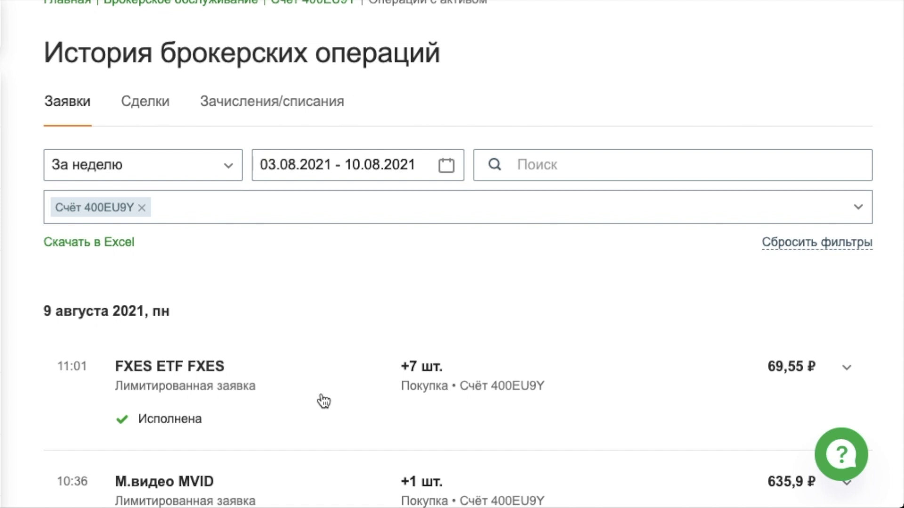
scroll(324, 401, down, 1)
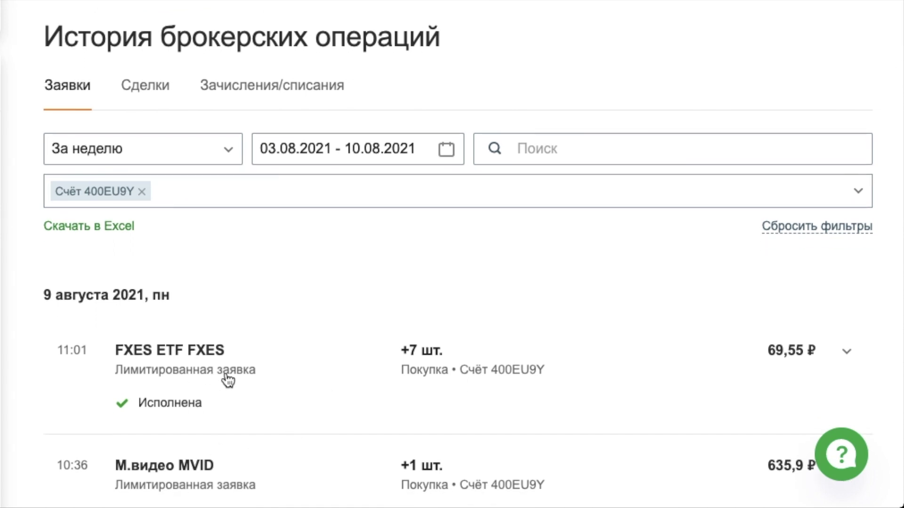
scroll(298, 395, up, 1)
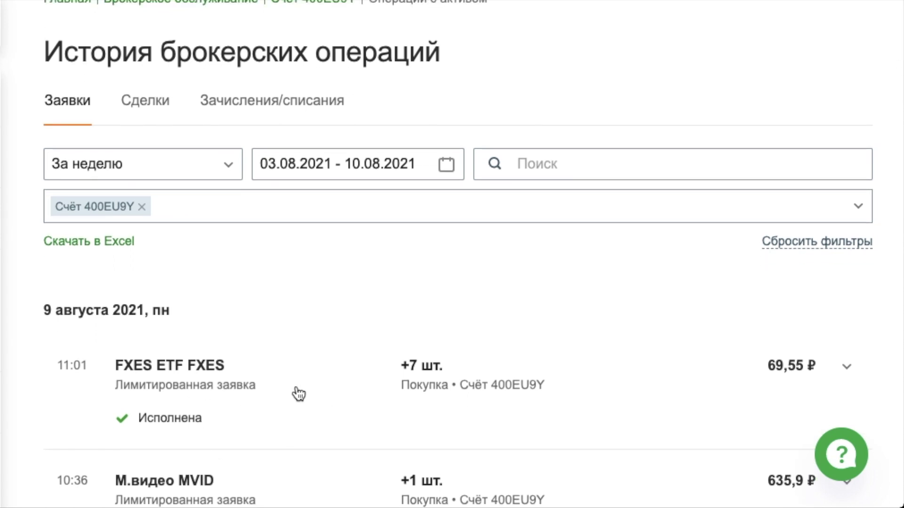
- Inspect the period choices, date-range calendar and operation, status, market and asset filters for the orders without changing them
click(229, 174)
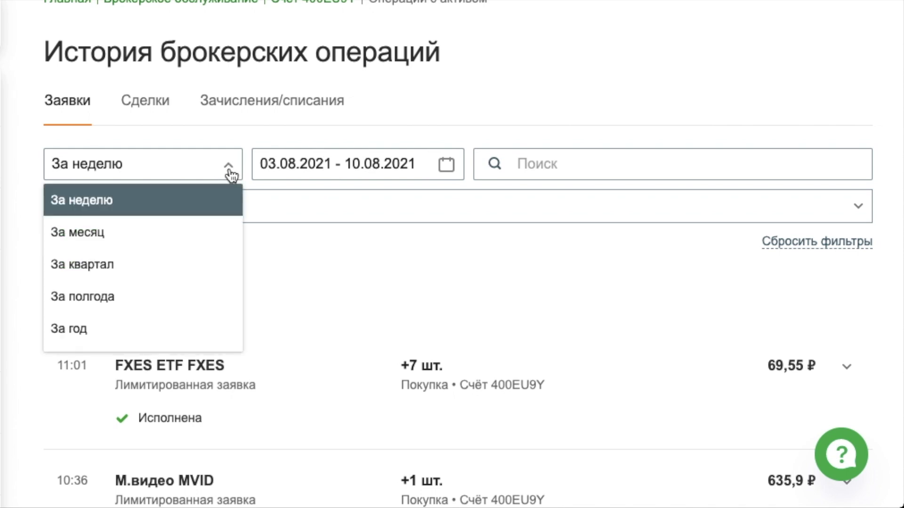
click(229, 174)
click(445, 165)
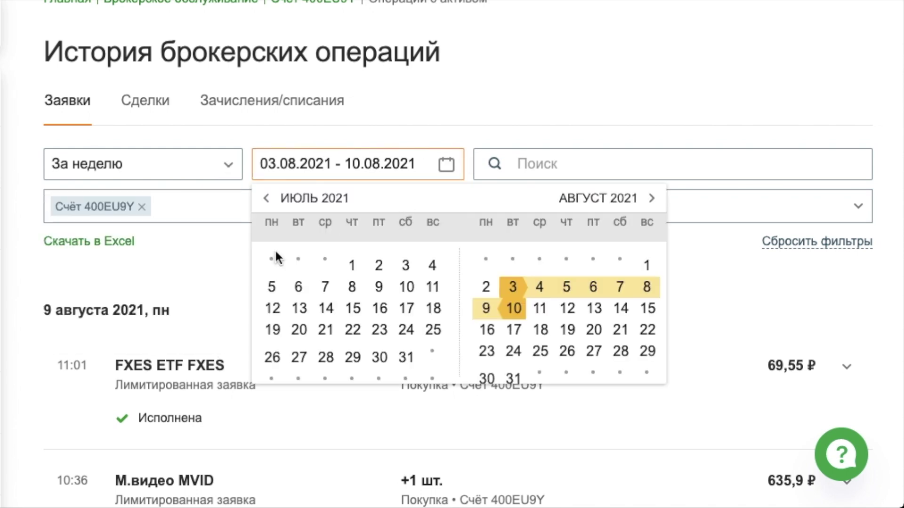
click(197, 260)
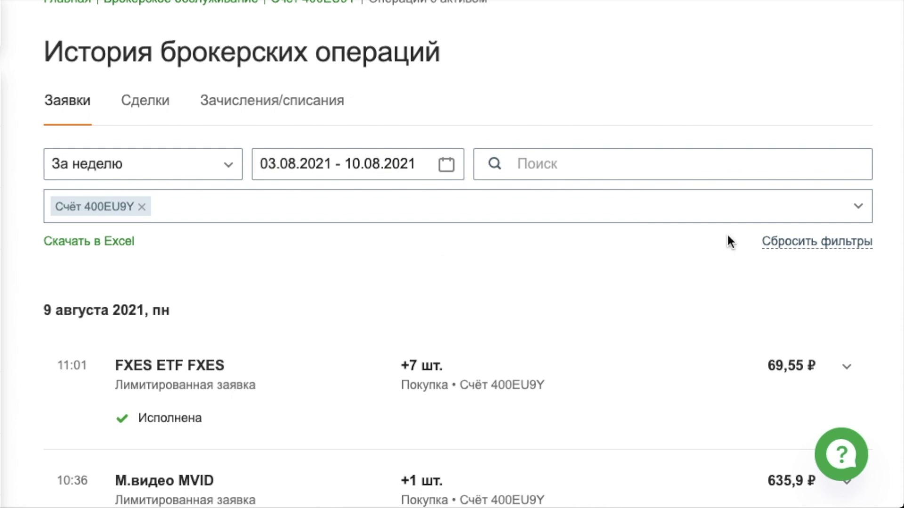
click(857, 207)
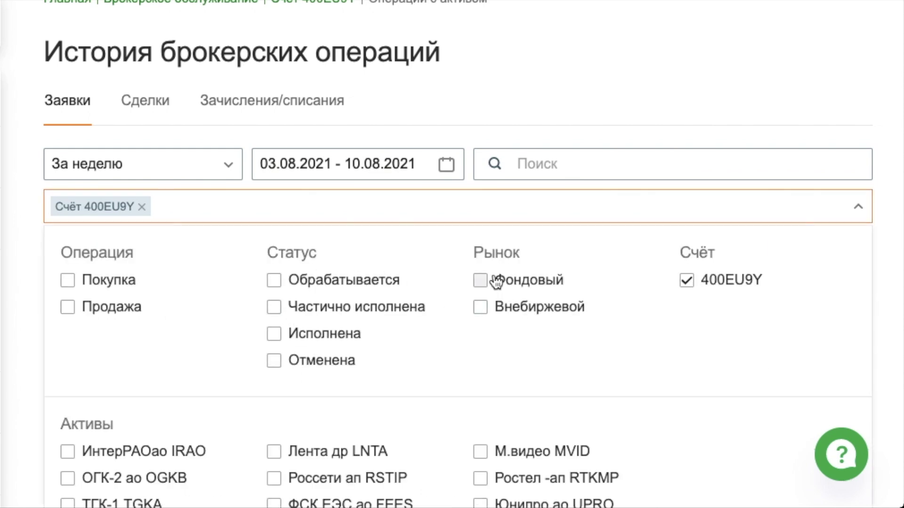
click(862, 212)
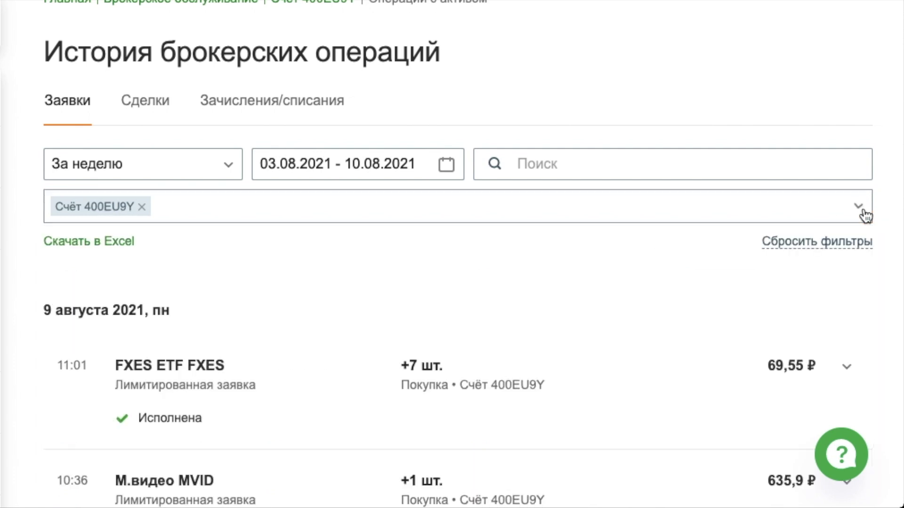
- Switch the brokerage history to deals (Сделки) and look through the list of executed trades
click(144, 100)
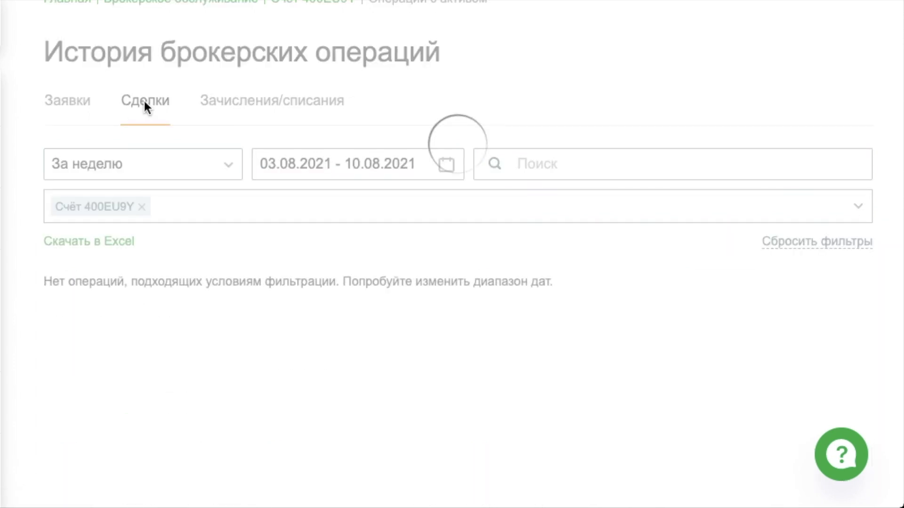
scroll(250, 288, down, 10)
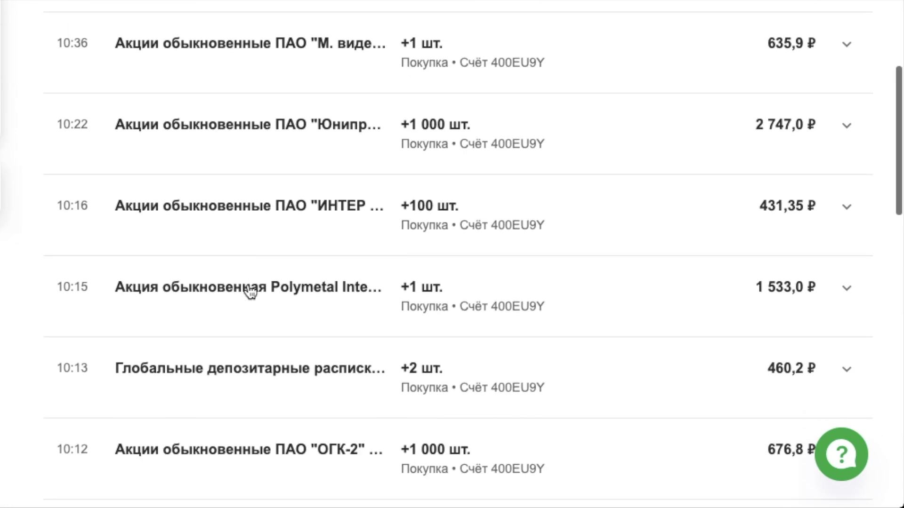
scroll(249, 291, down, 3)
scroll(250, 292, up, 15)
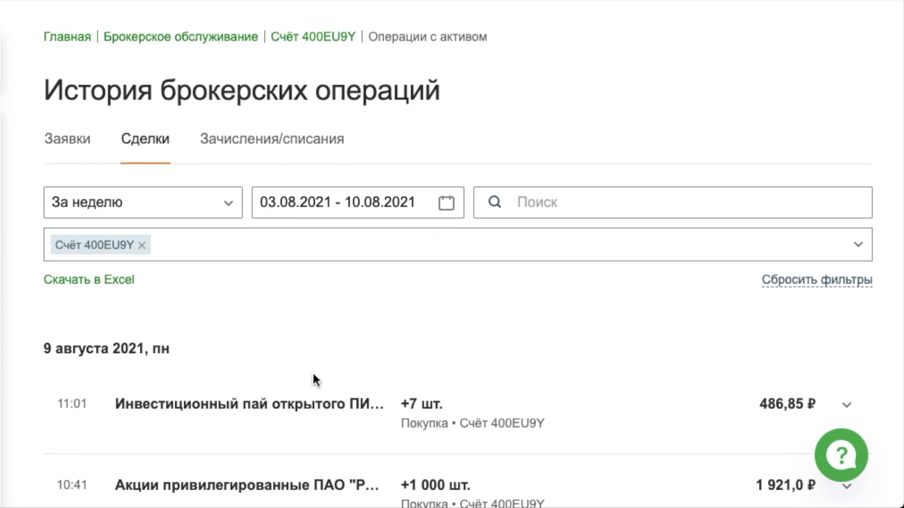
- Look through the orders (Заявки) list again and switch the history to credits and debits (Зачисления/списания)
click(75, 140)
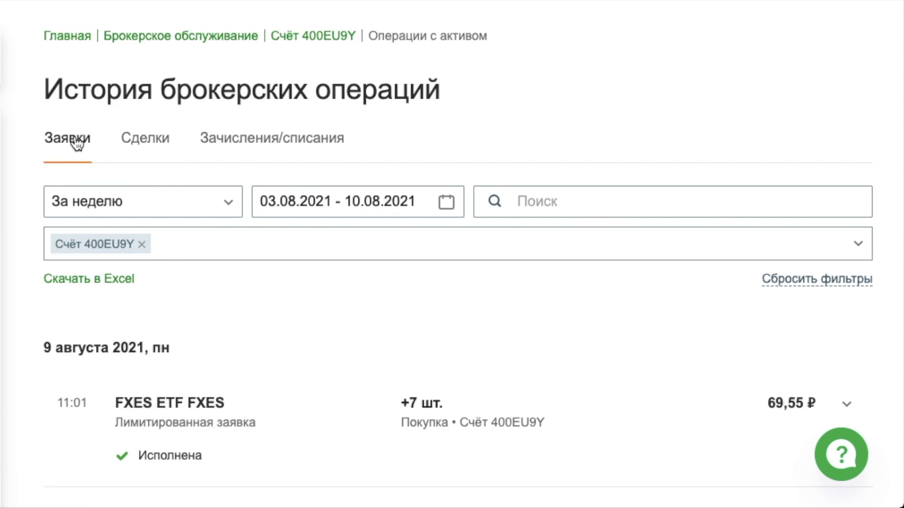
scroll(308, 333, down, 4)
scroll(309, 335, down, 3)
scroll(306, 335, up, 7)
click(295, 148)
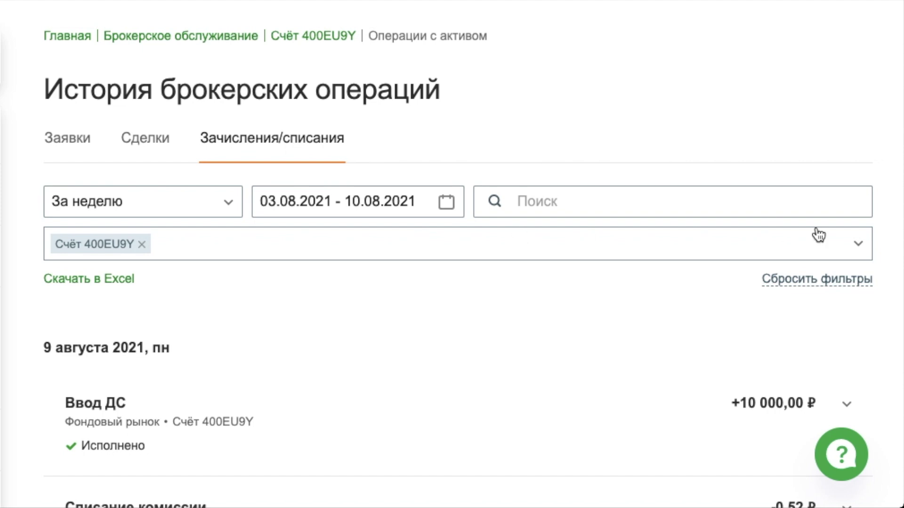
- Inspect the operation, status, market and account filters and the date-range calendar for credits and debits without changing them
click(864, 248)
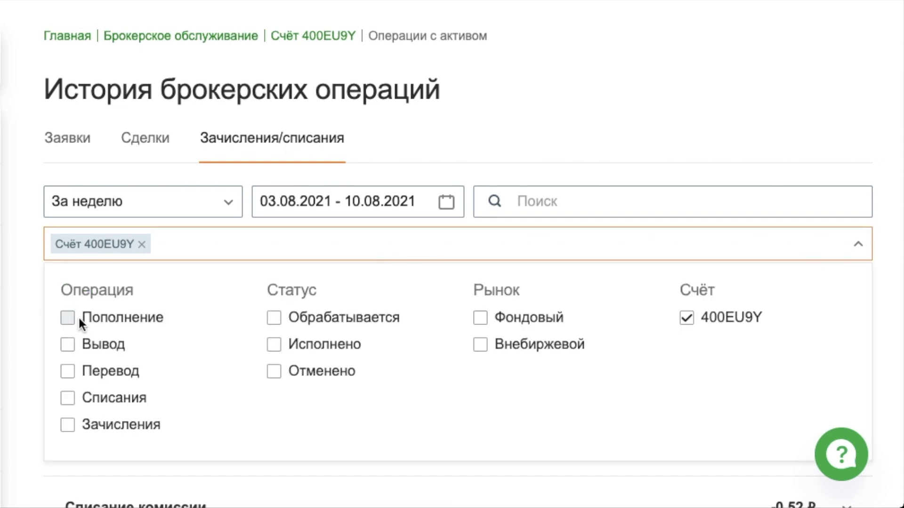
click(448, 204)
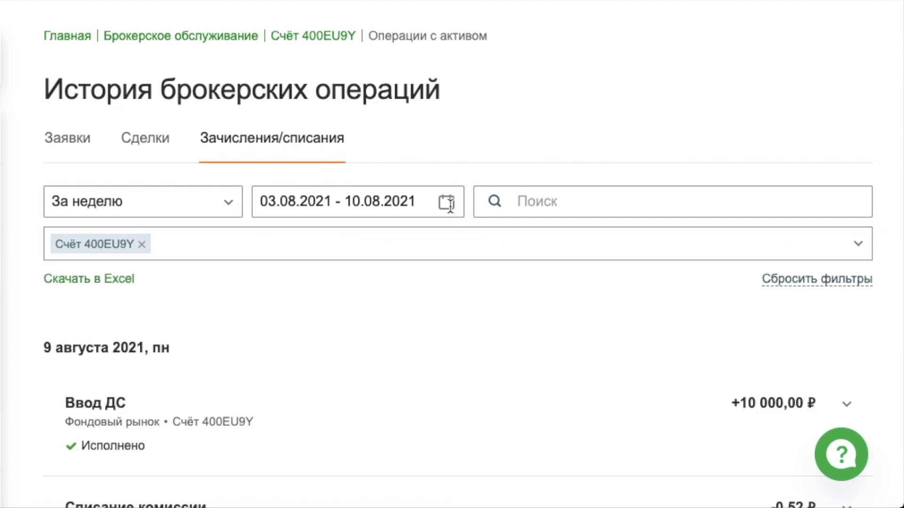
click(447, 203)
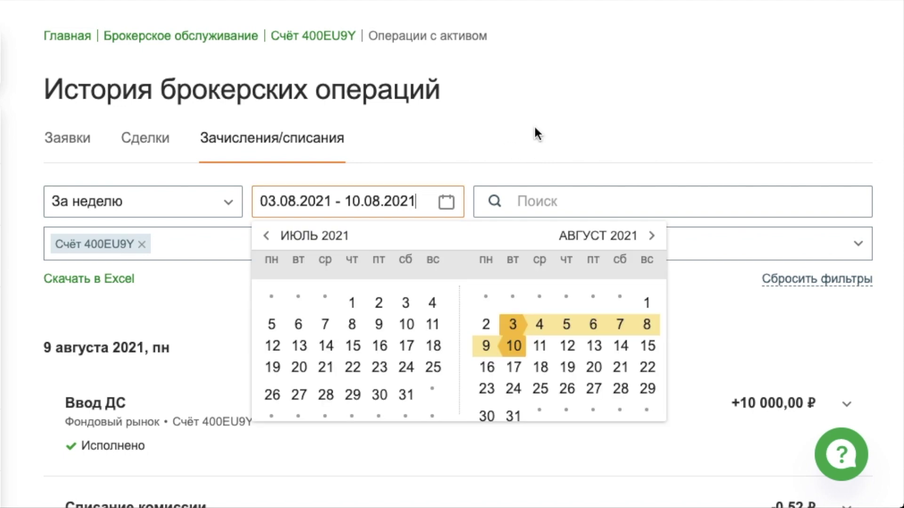
click(550, 117)
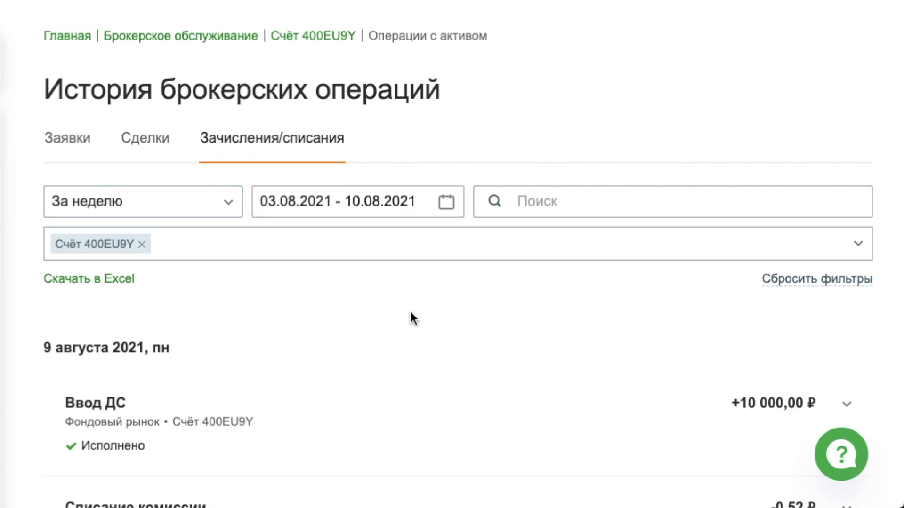
- Filter the credits and debits history by the operation Зачисления and set the period to За месяц
click(859, 248)
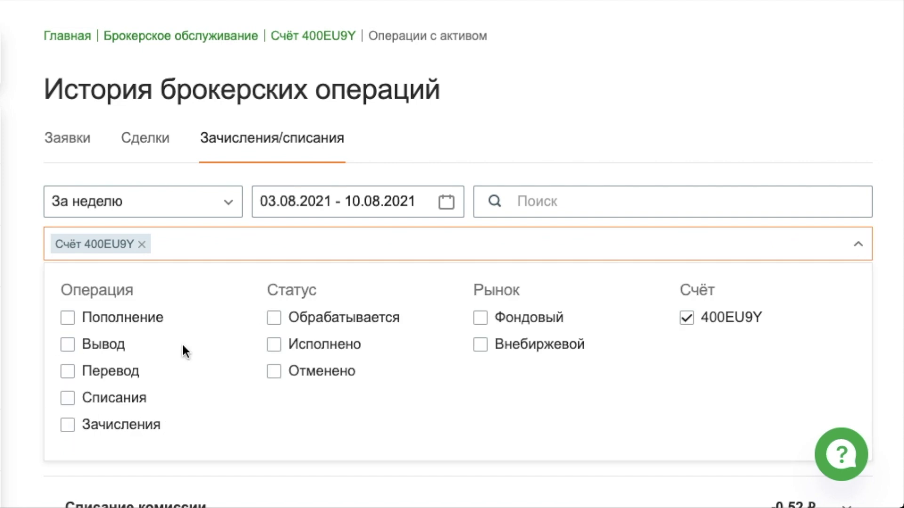
click(68, 426)
click(692, 85)
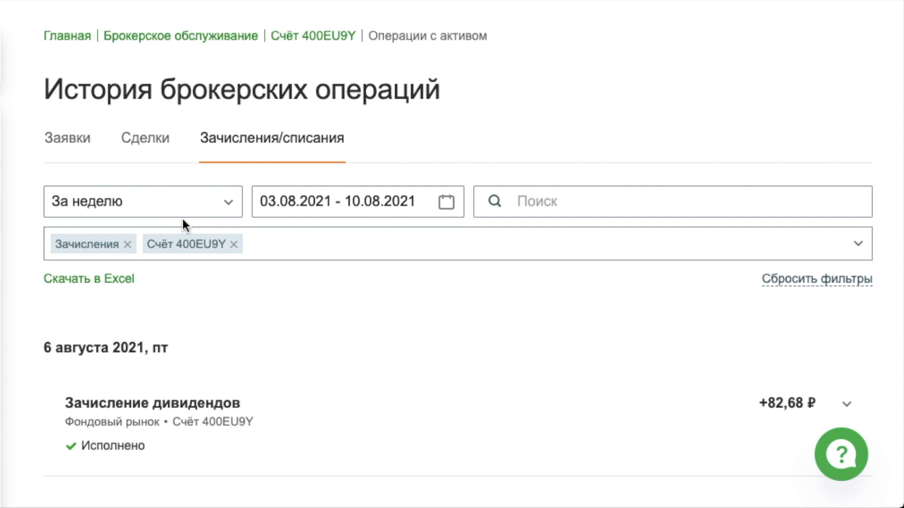
click(224, 209)
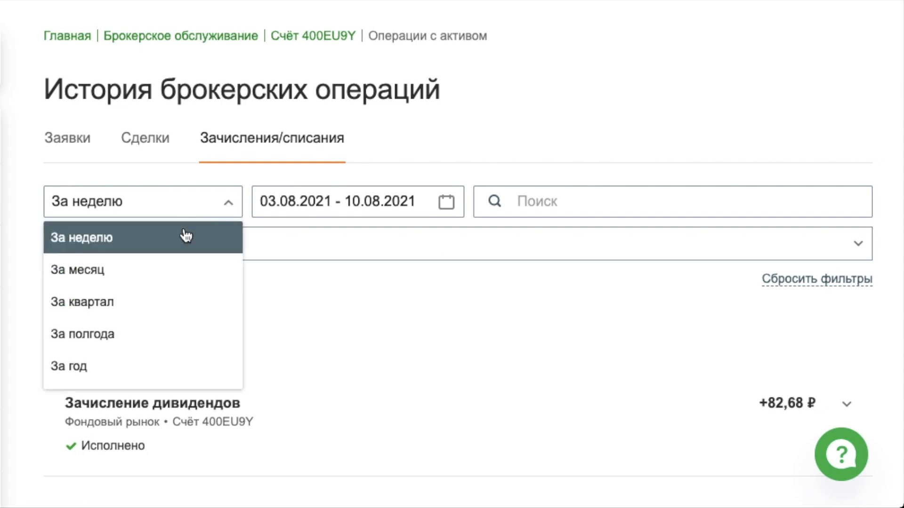
click(121, 278)
- Look through the filtered dividend credits and expand the first entry of 5 August 2021 to read its details
scroll(288, 319, down, 10)
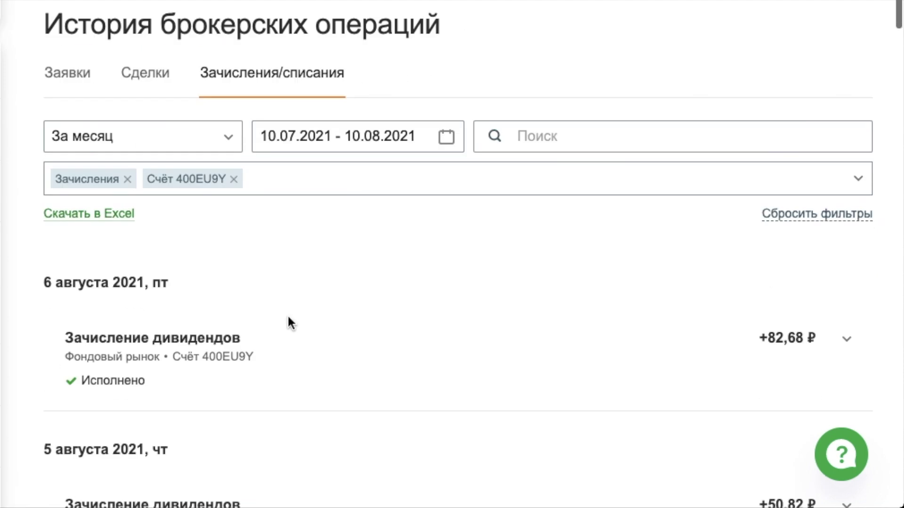
scroll(224, 193, down, 2)
scroll(221, 192, up, 3)
click(216, 192)
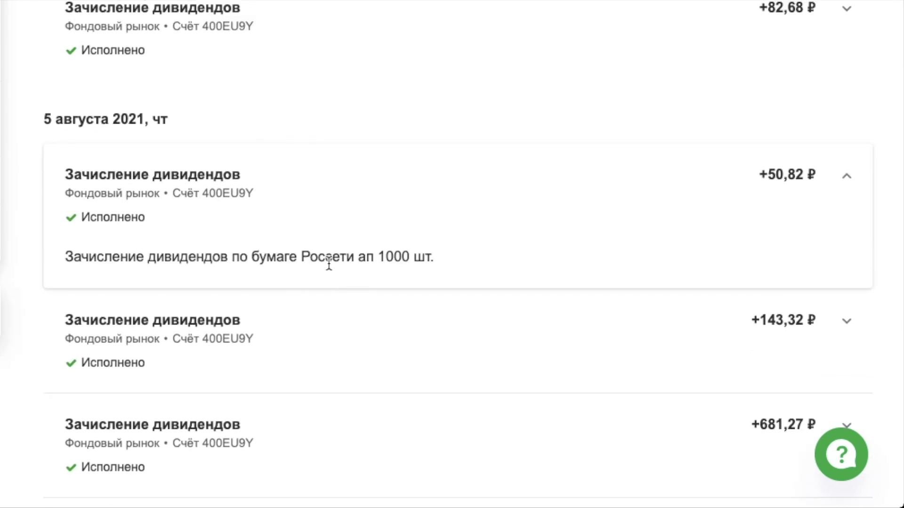
scroll(403, 264, up, 6)
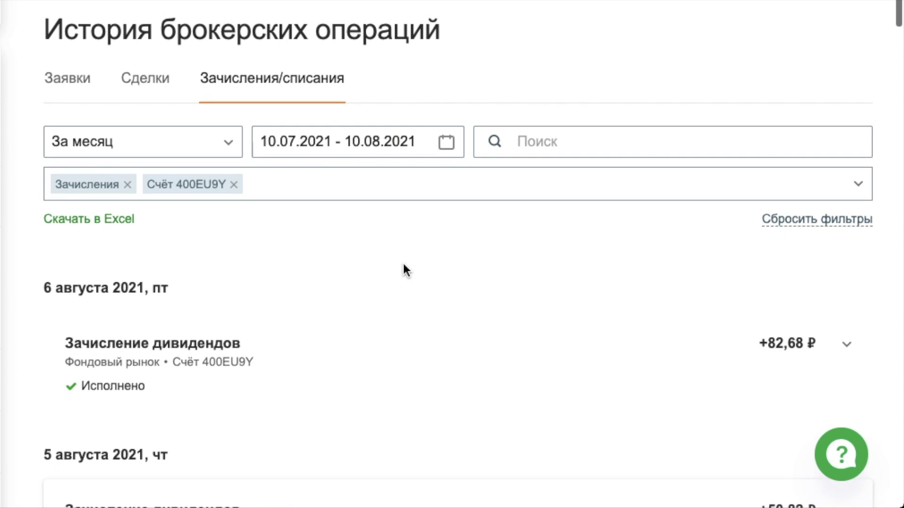
scroll(404, 266, down, 2)
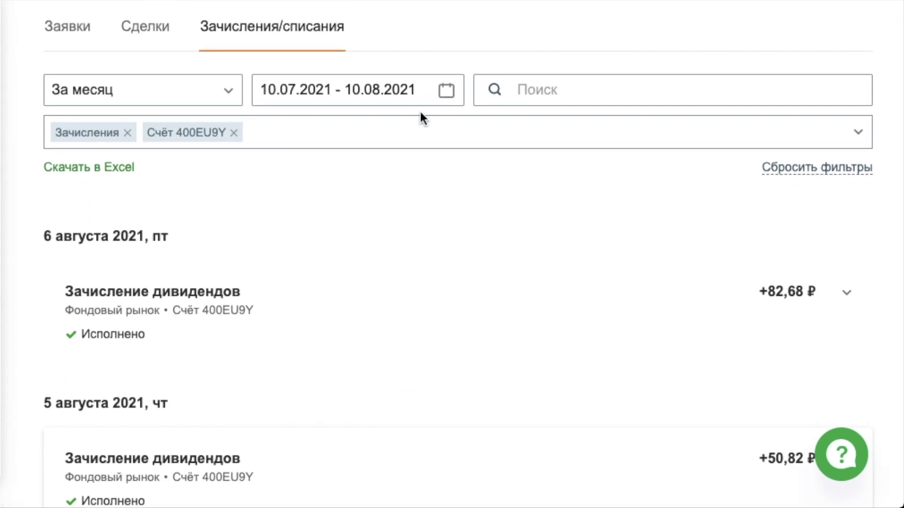
- Clear the Зачисления and account filters, and view the details of the 9 August 2021 deposit (Ввод ДС) before collapsing them
click(234, 132)
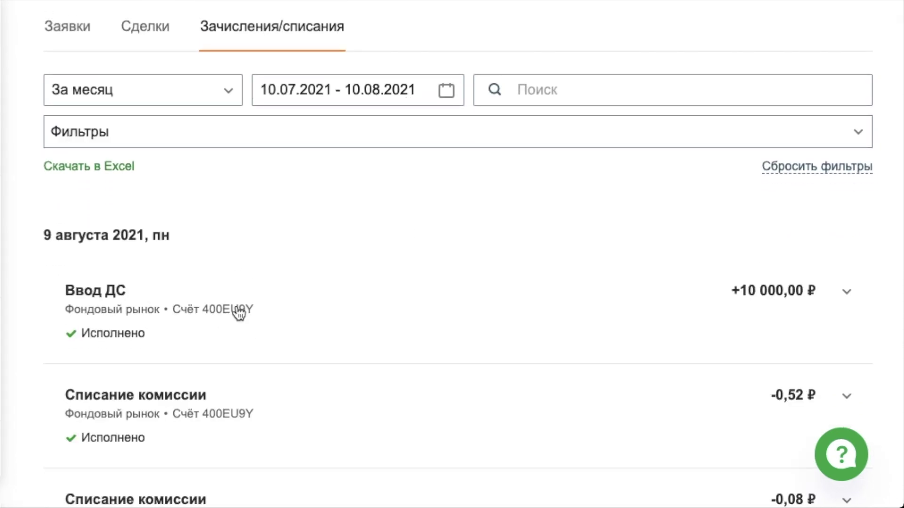
scroll(238, 312, down, 1)
scroll(232, 313, up, 1)
click(122, 295)
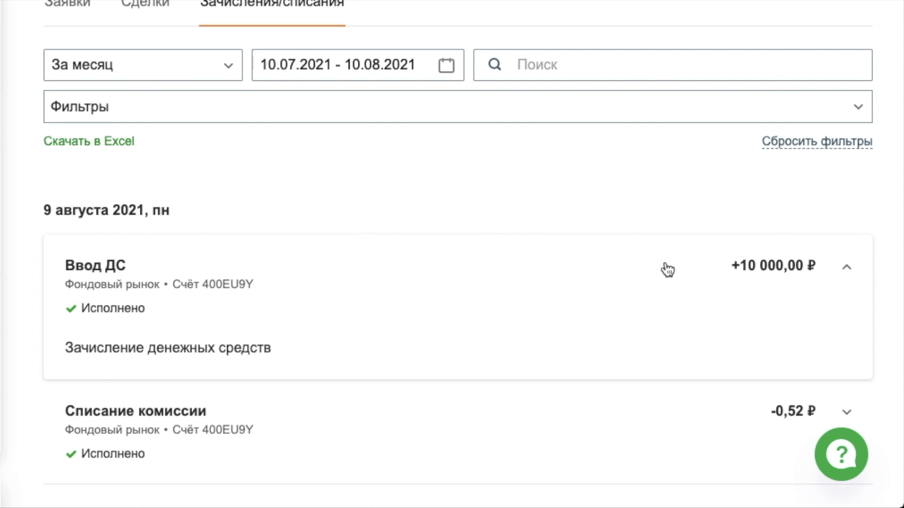
click(835, 274)
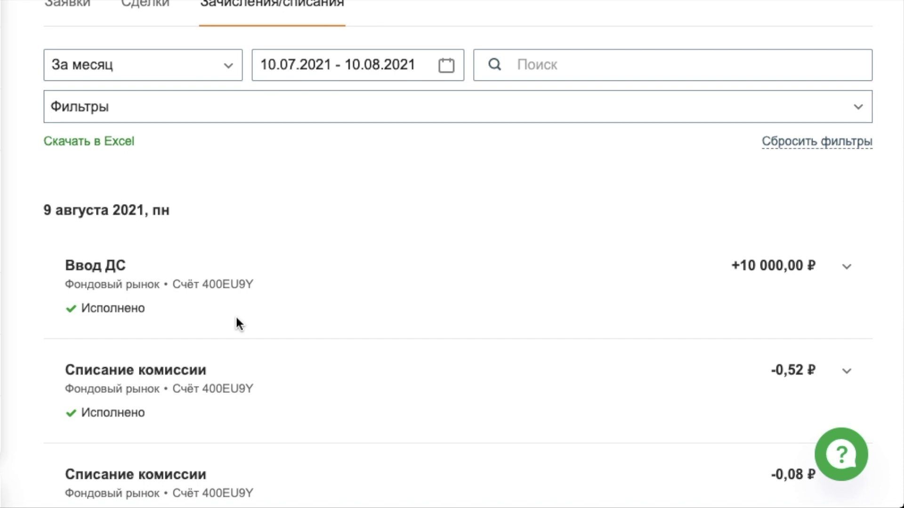
scroll(327, 332, up, 2)
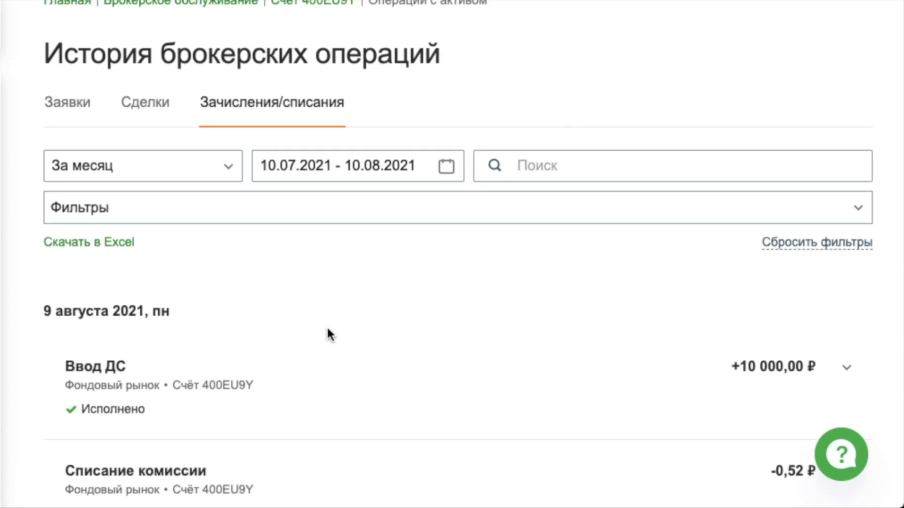
scroll(327, 334, up, 1)
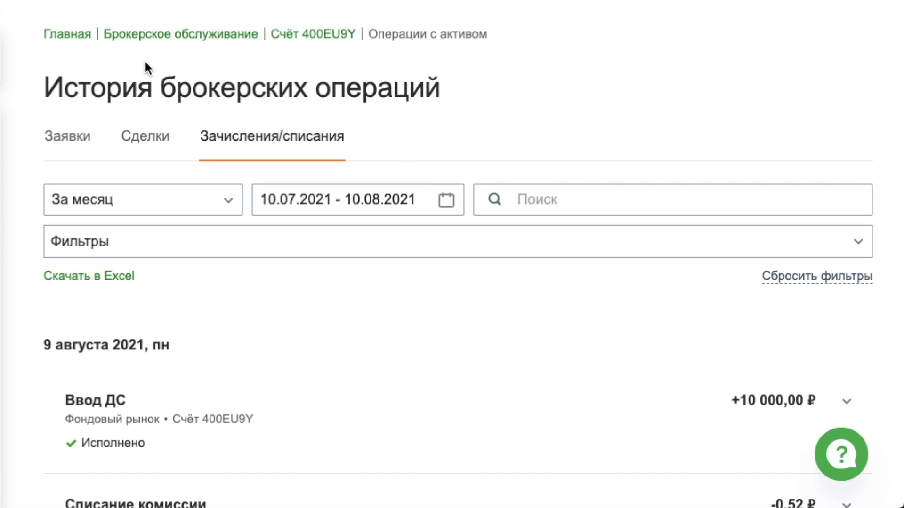
- Return to the brokerage account page, open the account parameters (Параметры счёта) and review the Торговля section
click(306, 34)
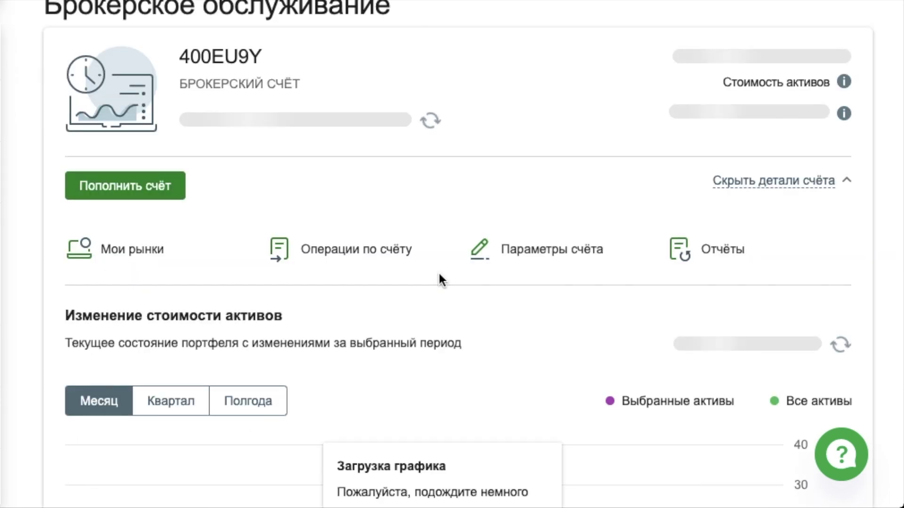
click(538, 255)
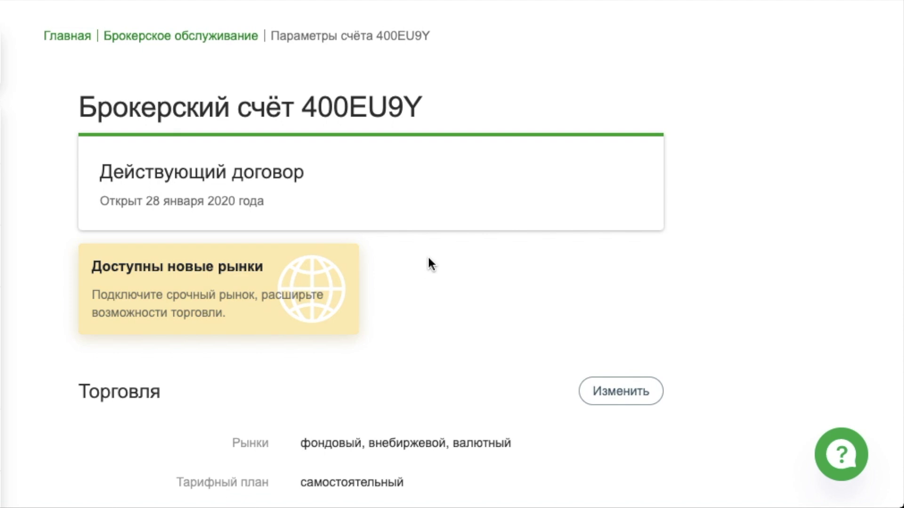
scroll(456, 254, down, 5)
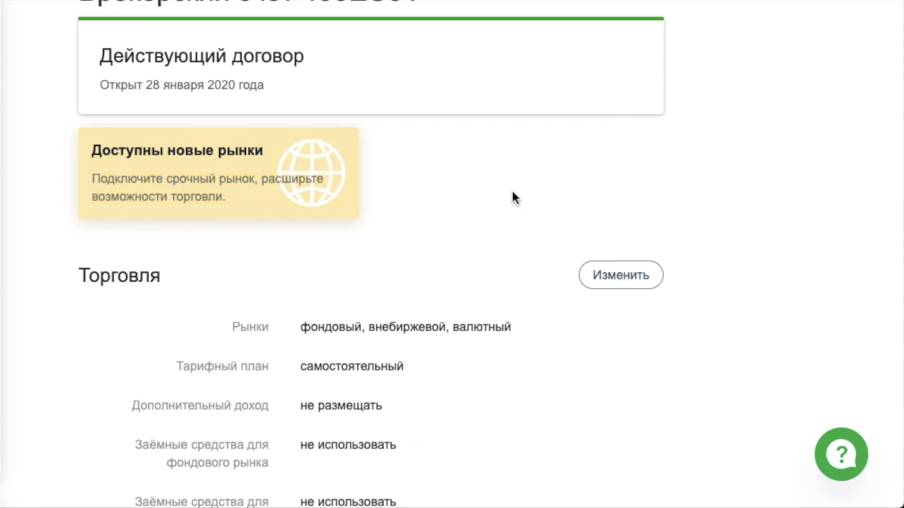
scroll(454, 192, down, 3)
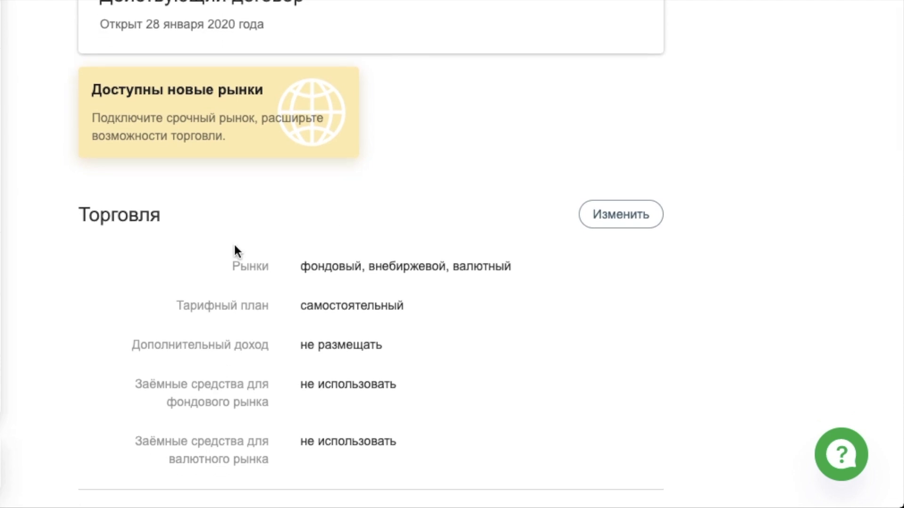
scroll(111, 348, down, 2)
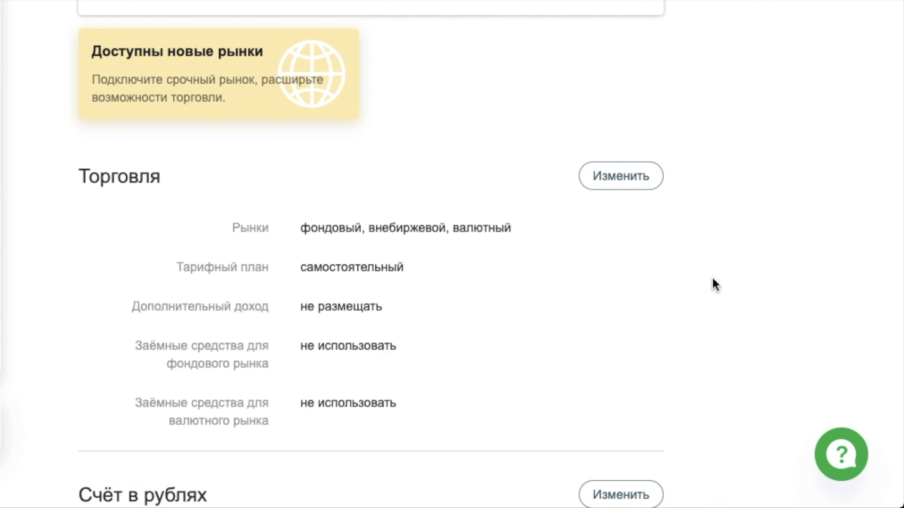
- Open the Торговля parameters for editing and examine the market, tariff plan, additional income and borrowed funds options, leaving them unchanged
click(619, 175)
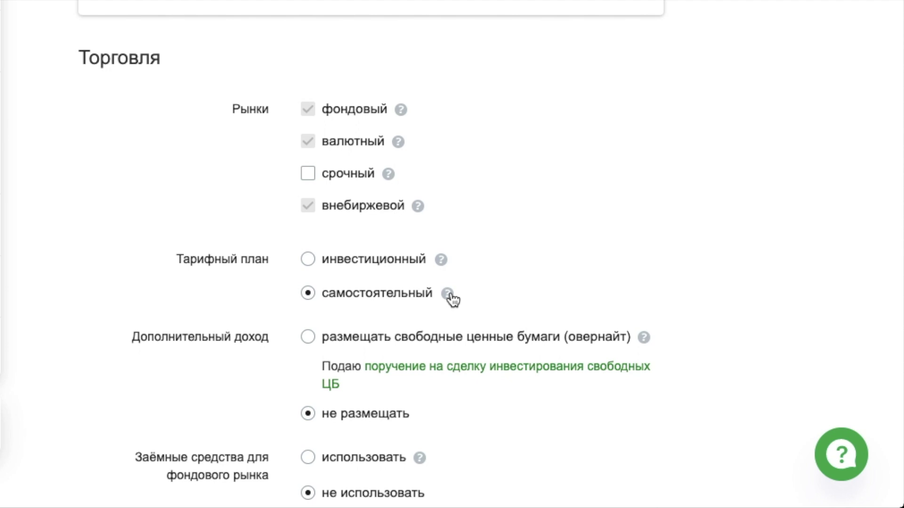
scroll(447, 301, down, 2)
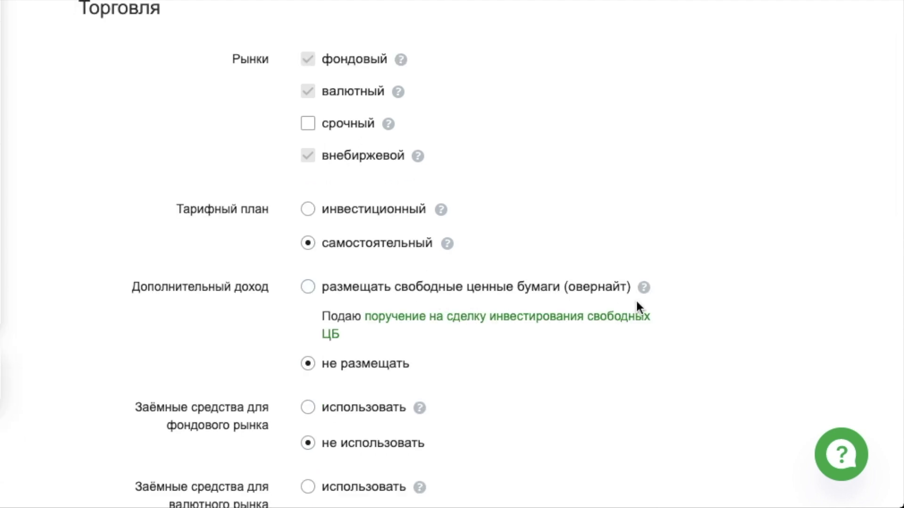
scroll(335, 365, down, 2)
mouse_move(419, 361)
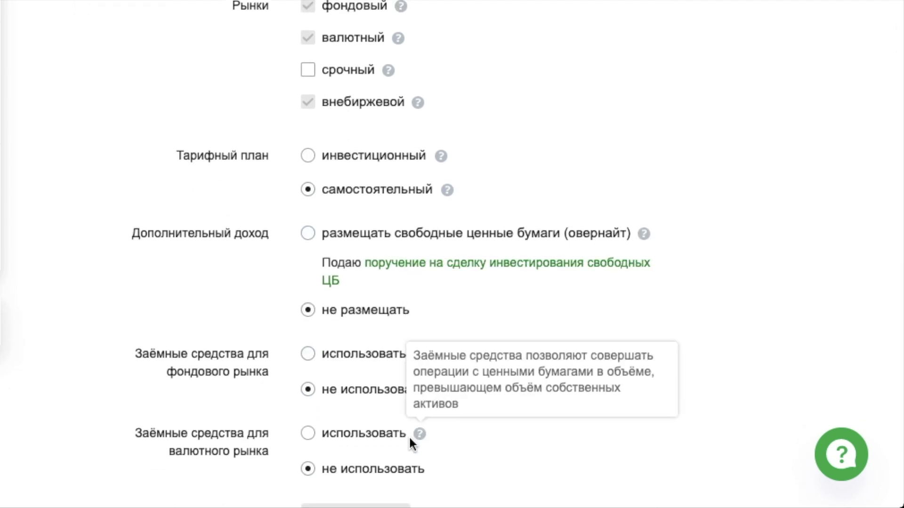
scroll(178, 205, up, 7)
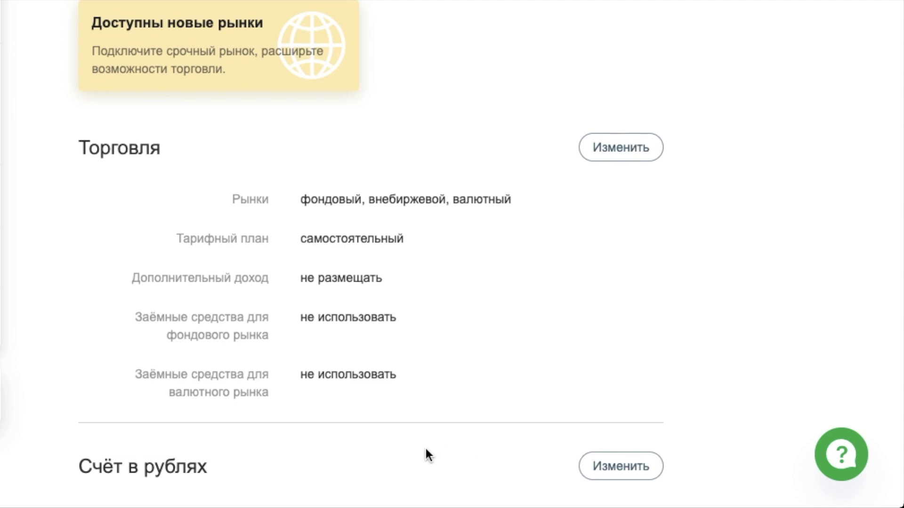
scroll(425, 446, up, 5)
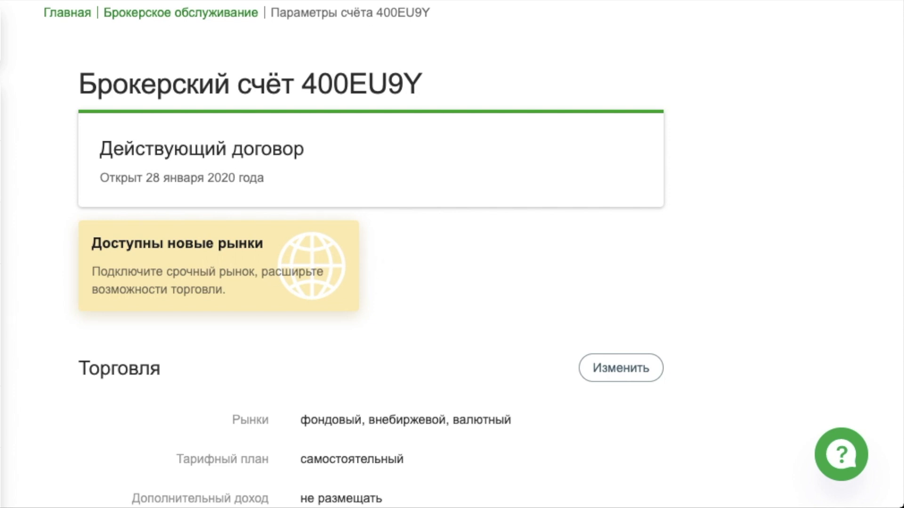
scroll(111, 273, down, 2)
- Return to the brokerage account page, view the report order form (Заказ отчёта) and close it without ordering
key(alt+Left)
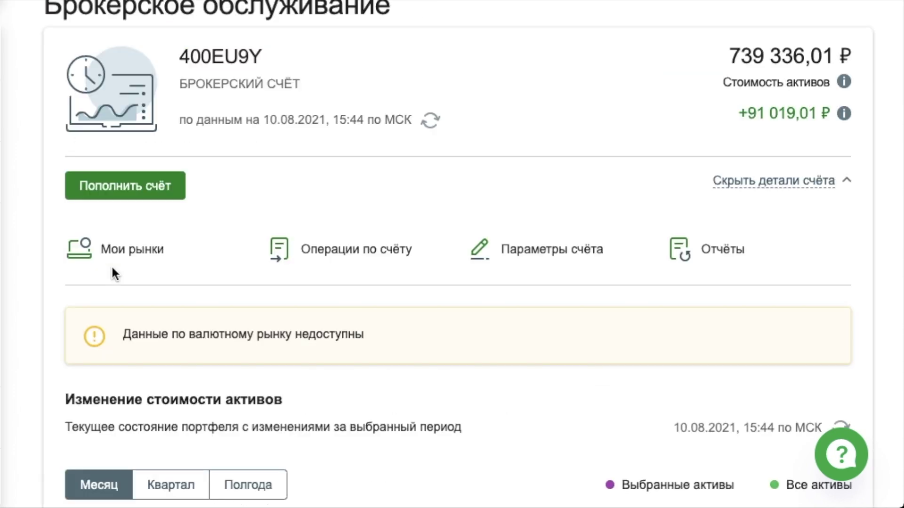
click(683, 254)
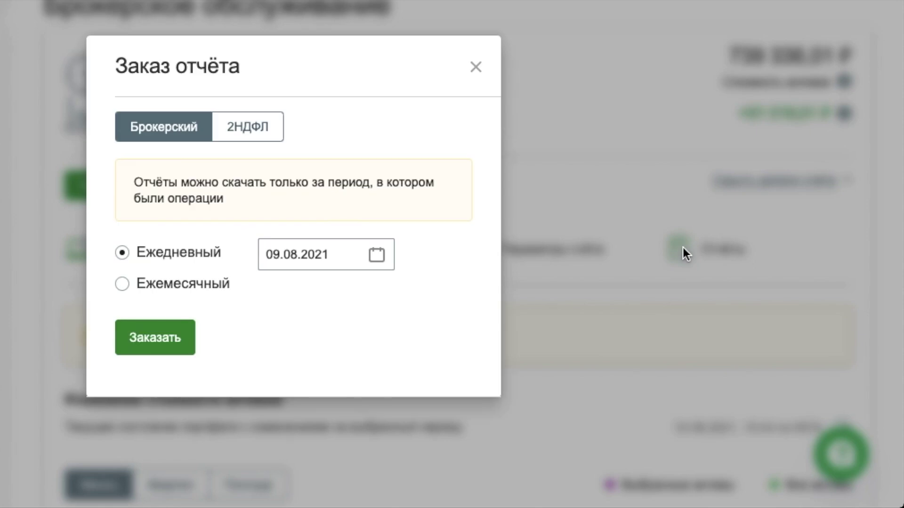
click(476, 68)
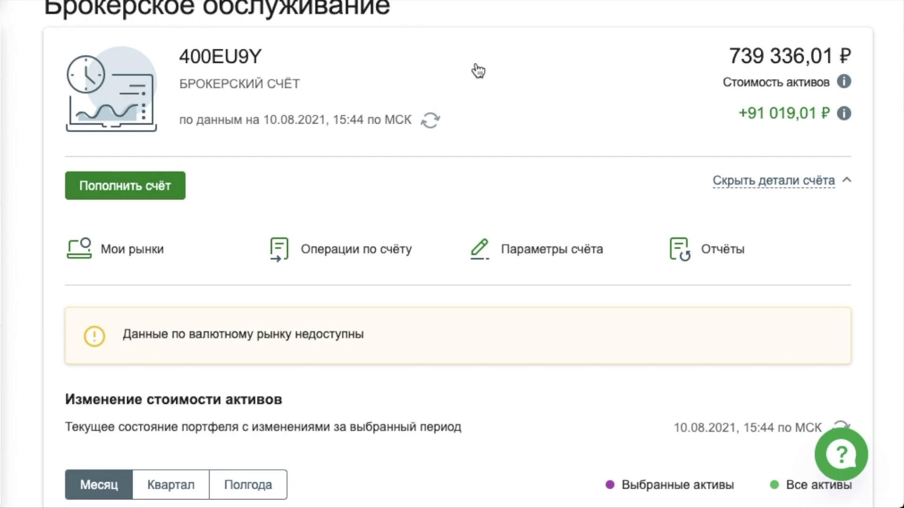